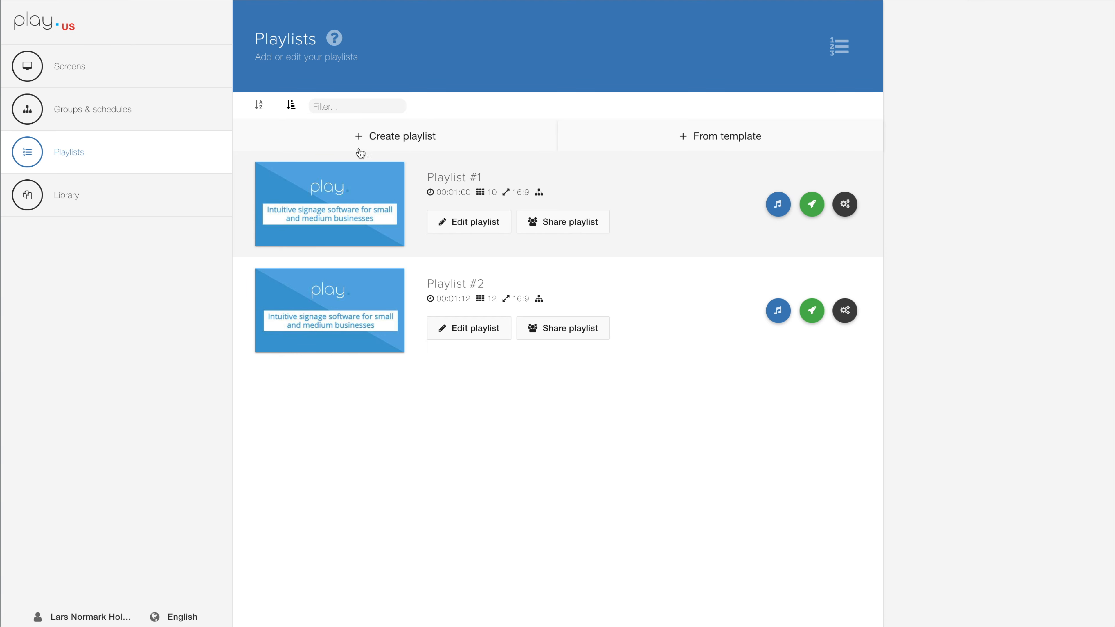
Create a playlist named "Playlist" with the 16:9 aspect ratio and the single-zone layout, leaving slide randomization off.
click(386, 139)
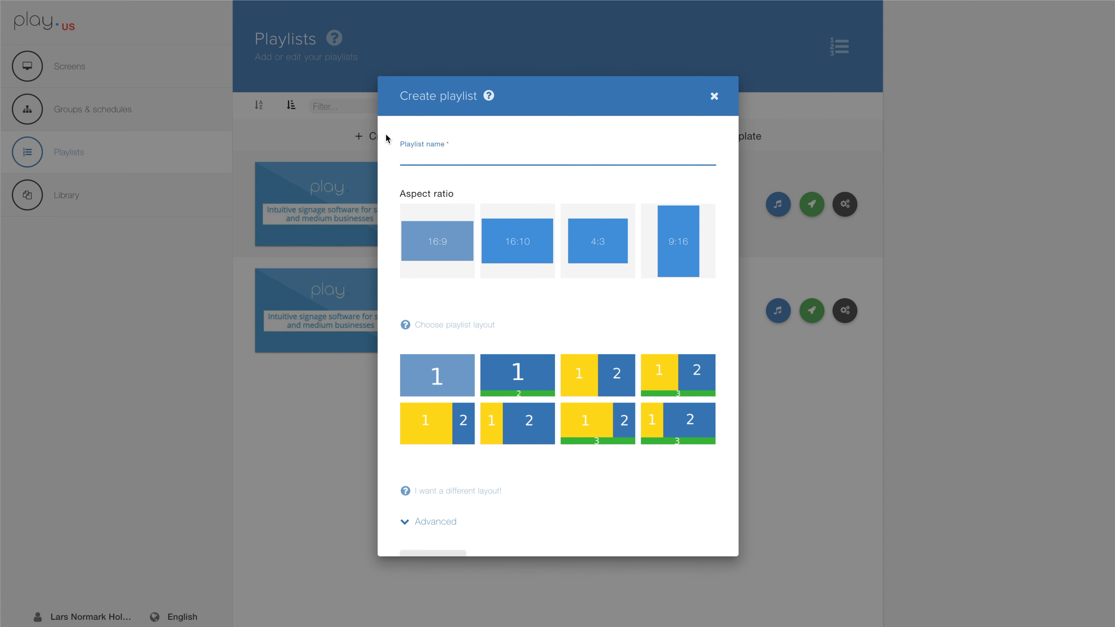
text(Playlist)
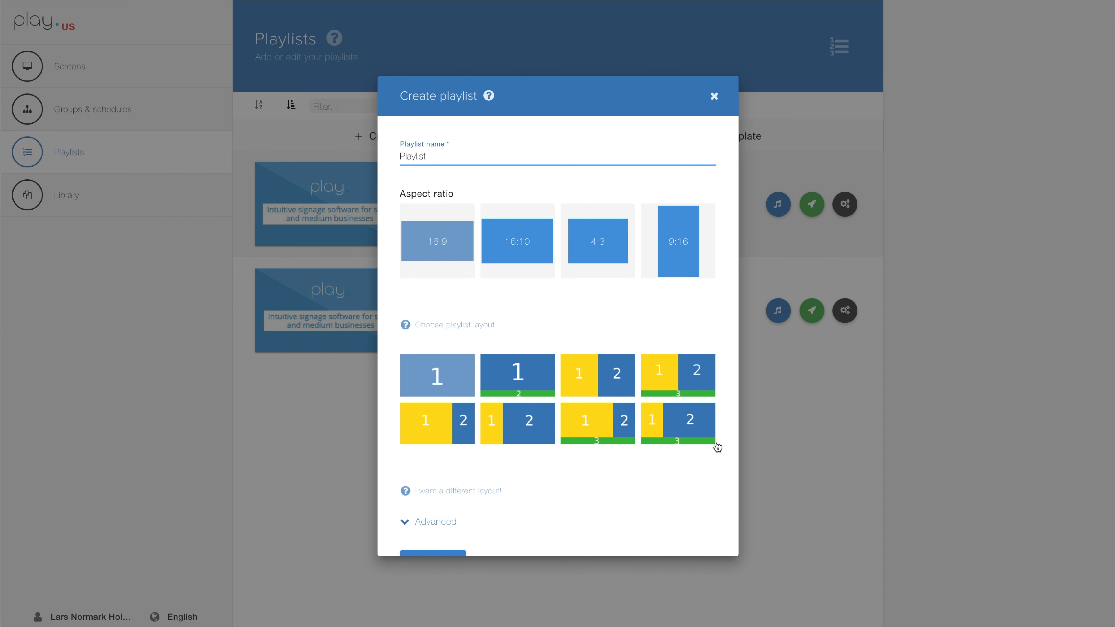
scroll(686, 452, down, 3)
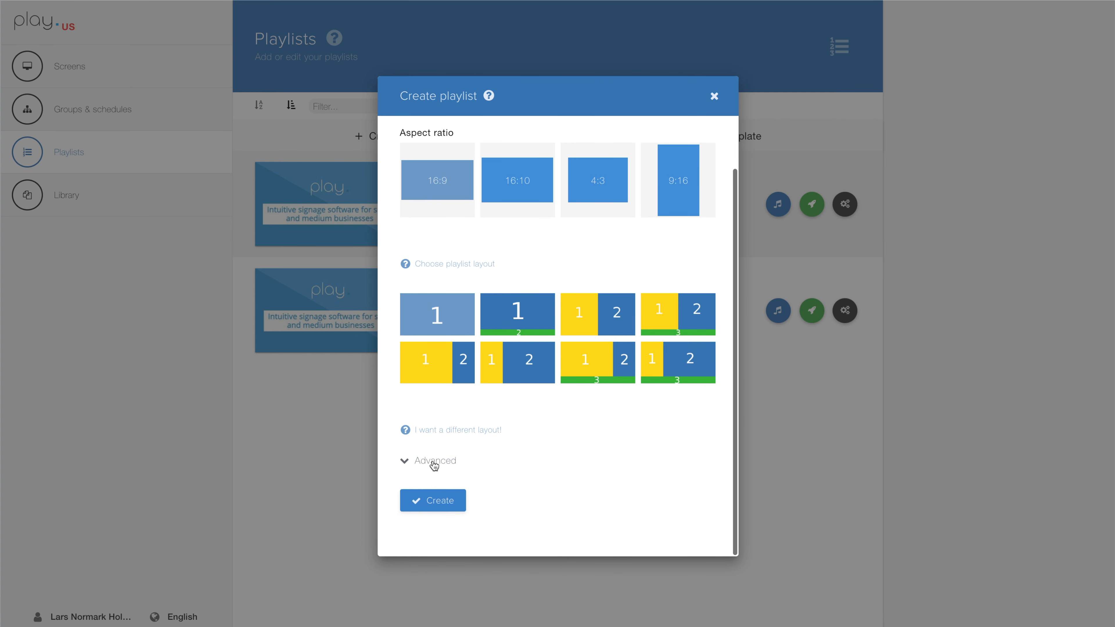
click(433, 462)
scroll(687, 453, down, 4)
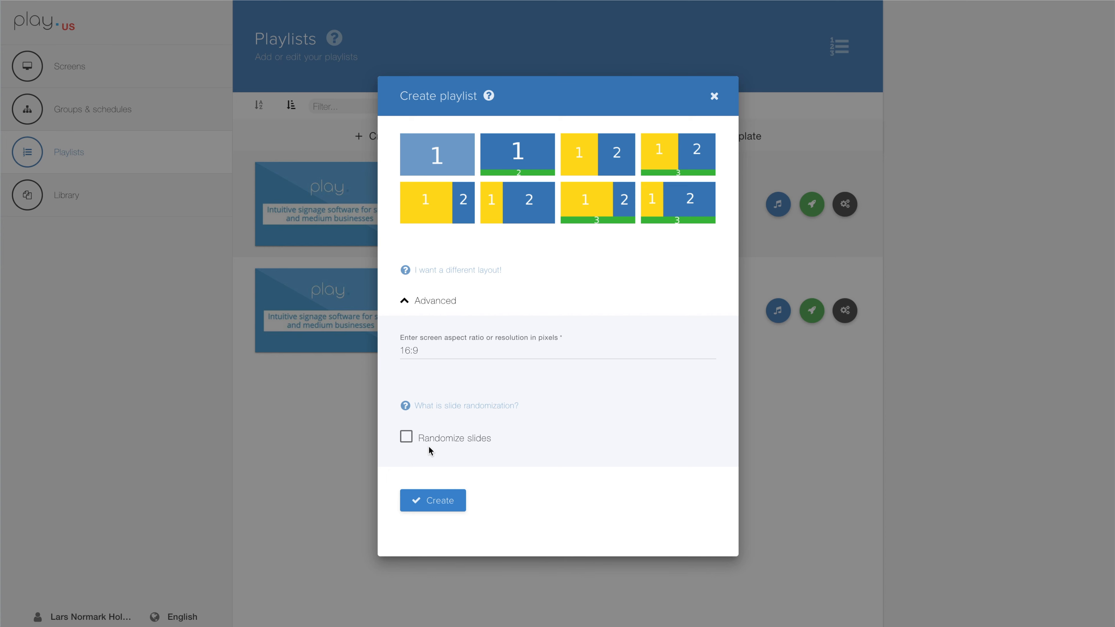
click(425, 505)
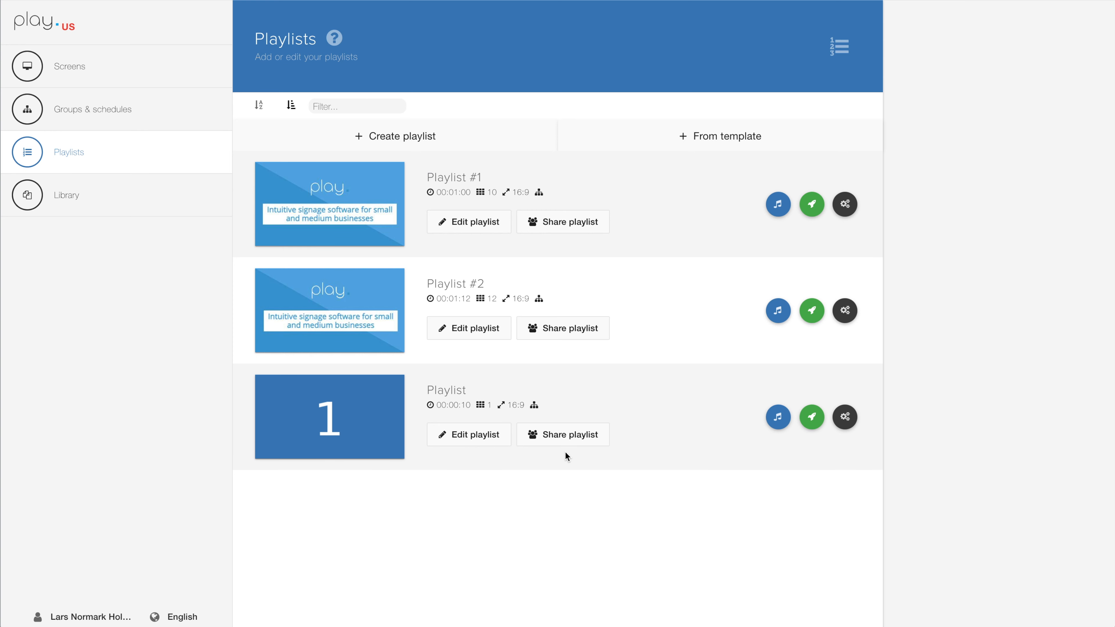
Look at the sharing options for the new playlist and close them without adding anyone.
click(558, 437)
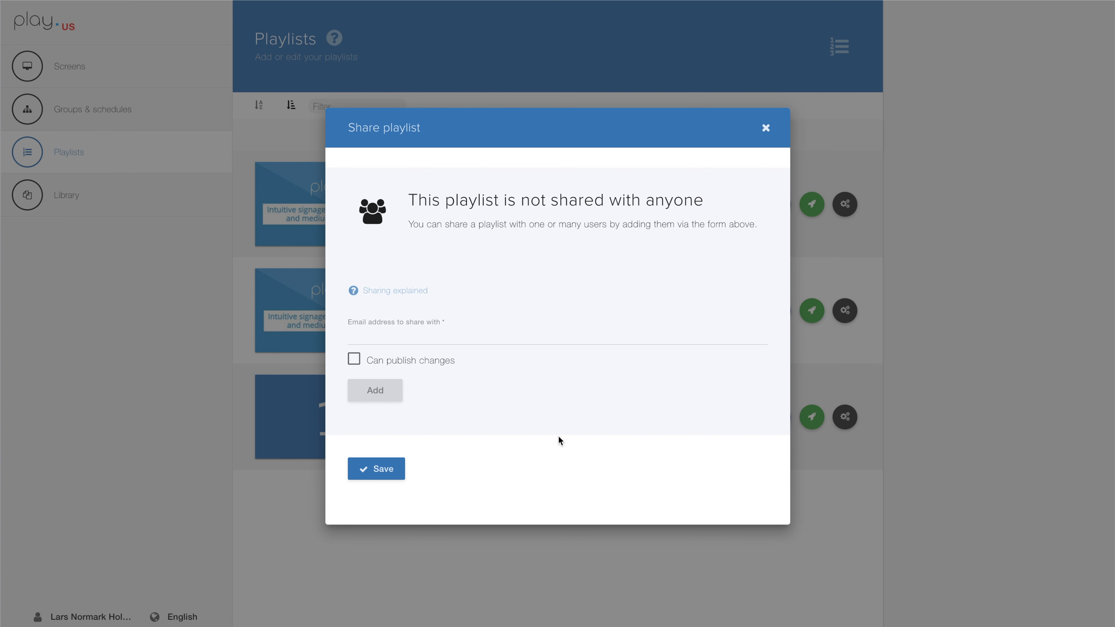
click(385, 333)
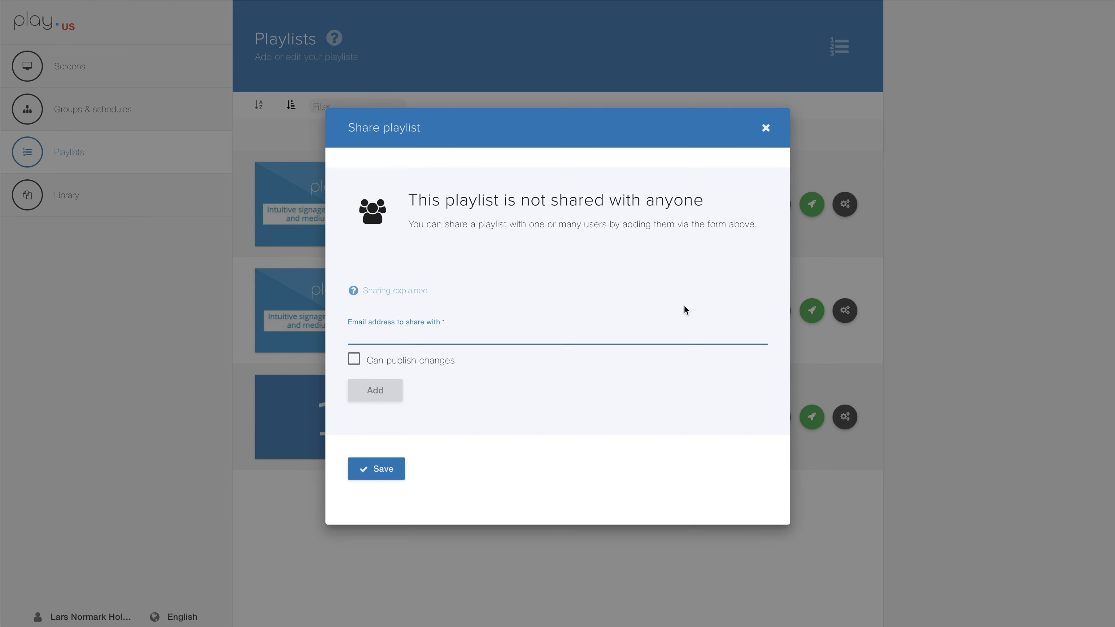
click(766, 129)
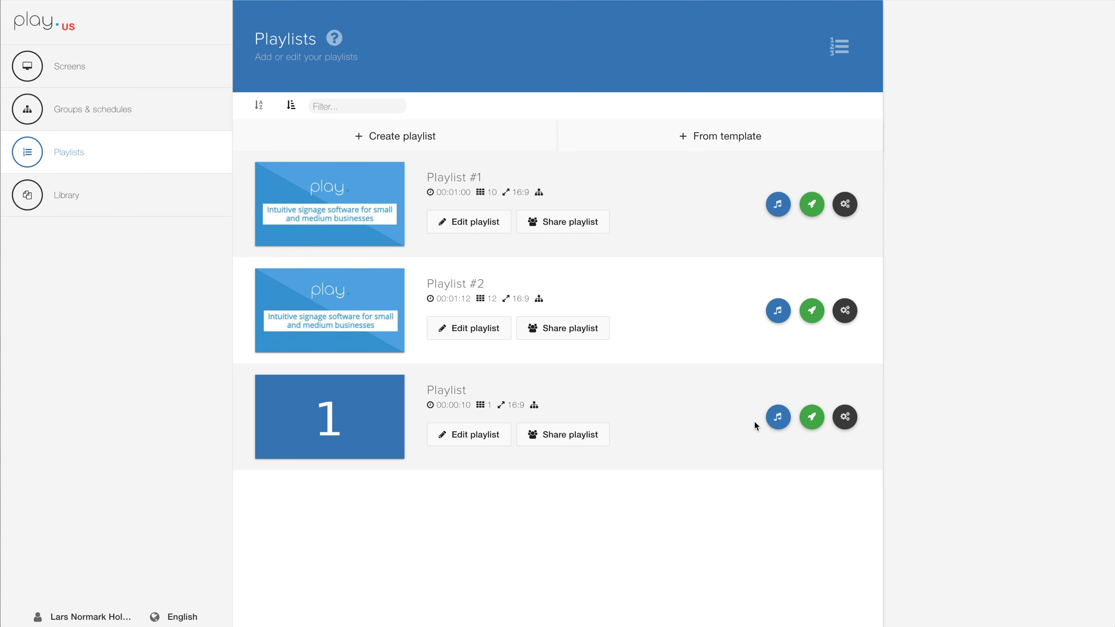
Try adding play sign 2.mp3 as the new playlist's background music, removing the track again and closing without saving.
click(779, 418)
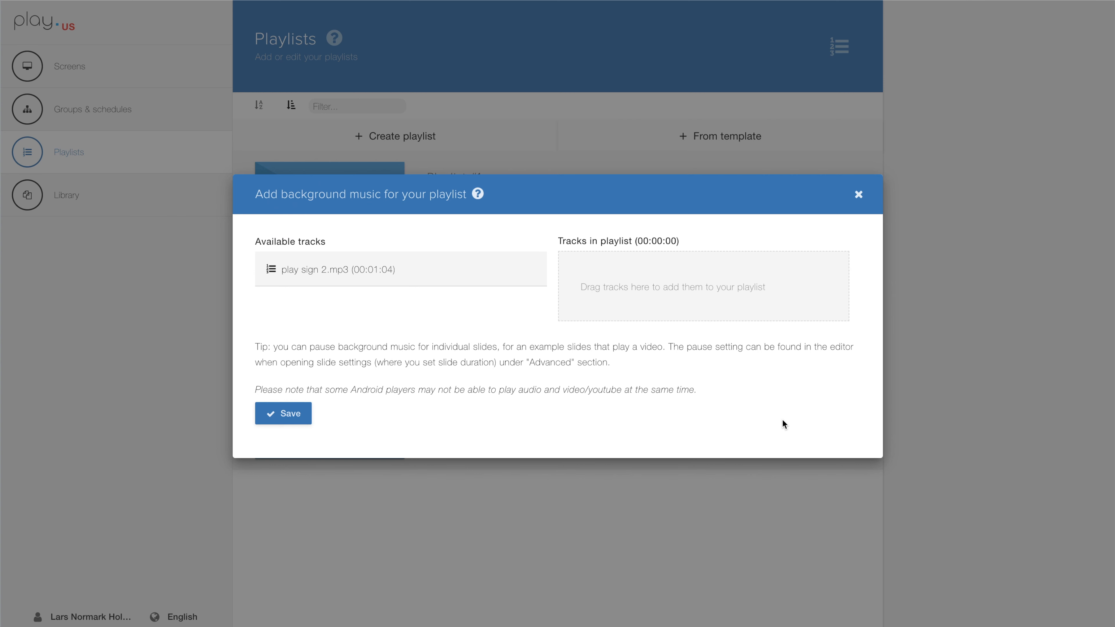
drag(303, 276, 663, 278)
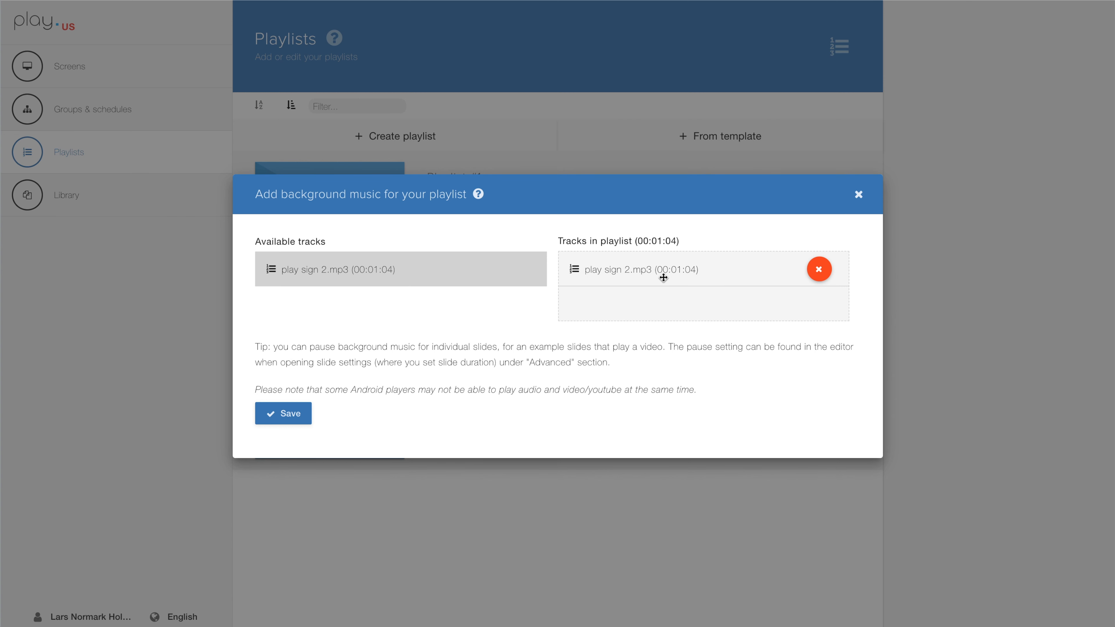
click(818, 269)
click(859, 194)
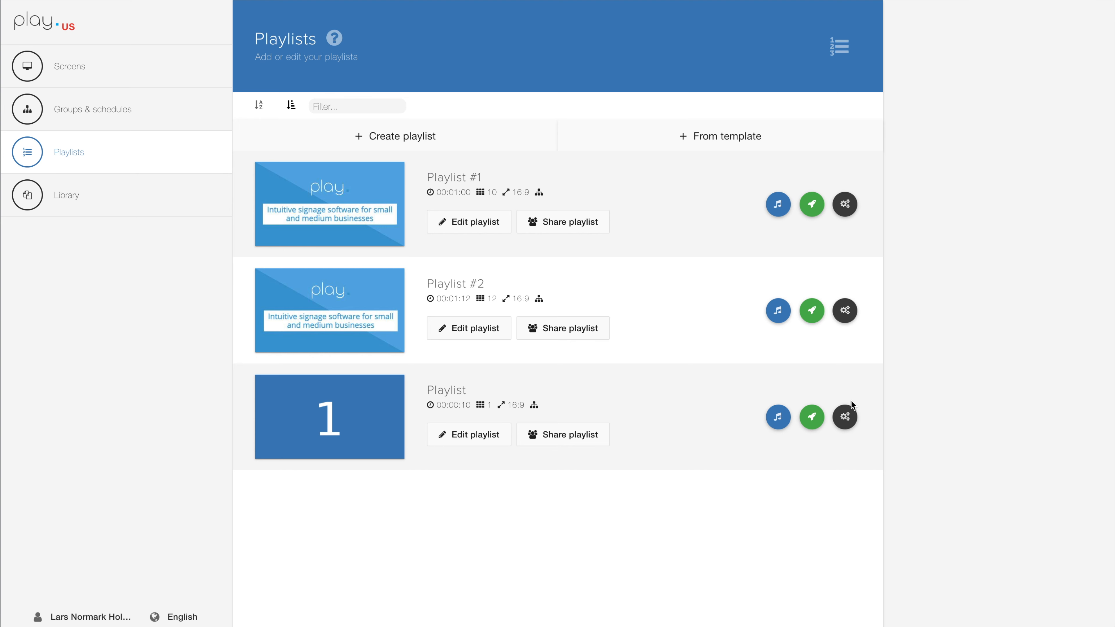
In the new playlist's advanced settings, withdraw permission to unlock canvas objects from Admin, Member and Sharee.
click(844, 418)
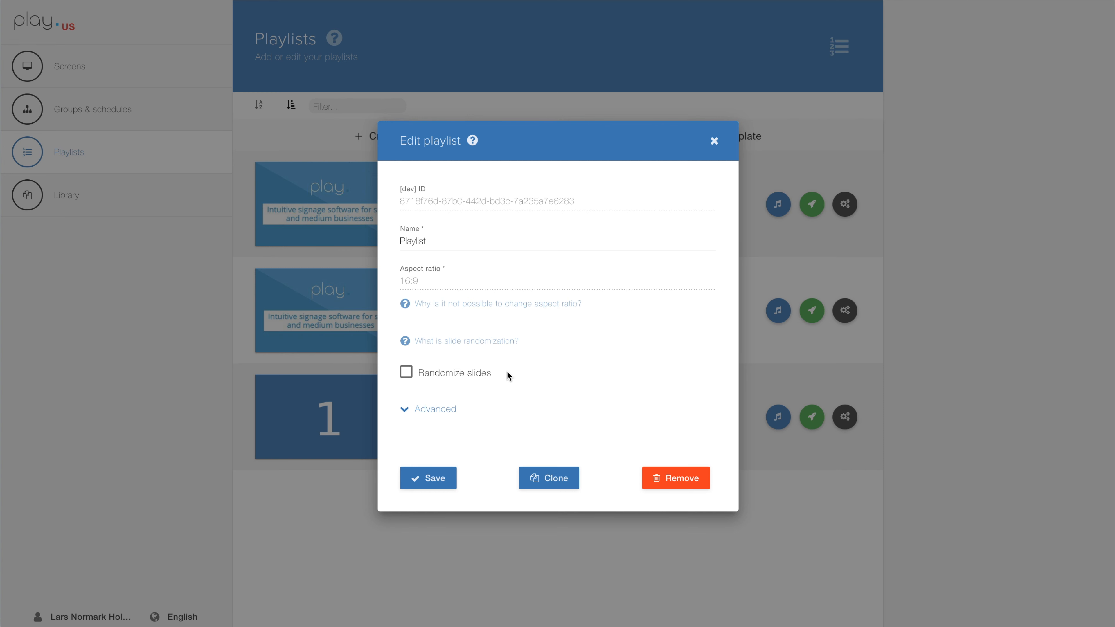
click(437, 409)
scroll(640, 379, down, 2)
scroll(640, 380, down, 2)
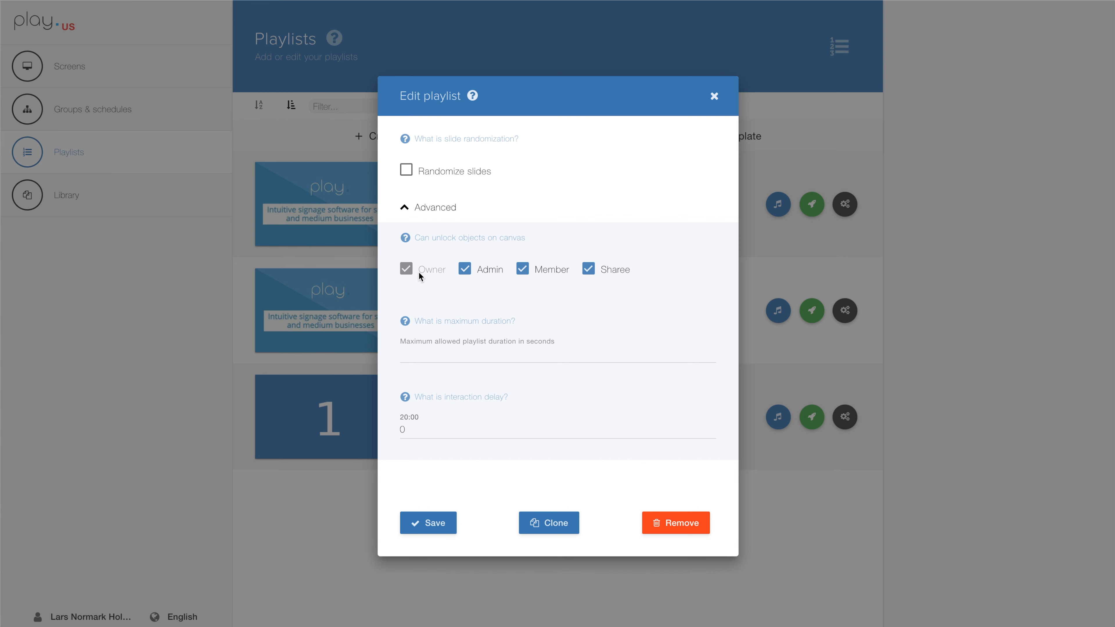
click(465, 272)
click(523, 274)
click(589, 276)
Try a maximum allowed playlist duration of 60 seconds and clear the value again.
click(421, 357)
text(60)
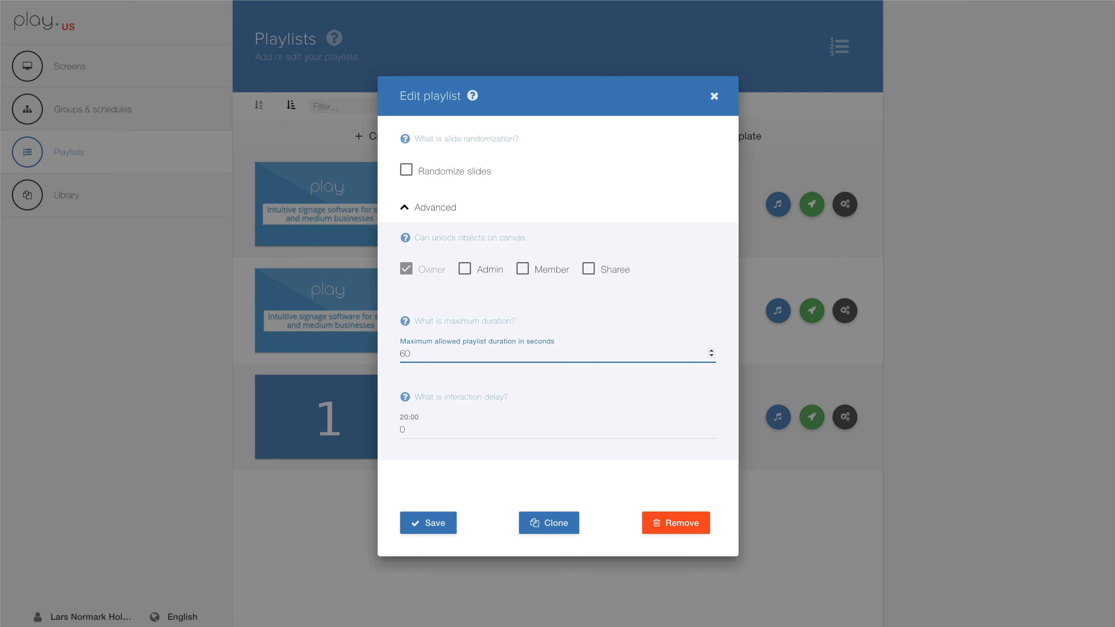
key(BackSpace)
key(BackSpace)
Set the playlist's interaction delay to 20 and close the playlist settings without saving.
click(431, 430)
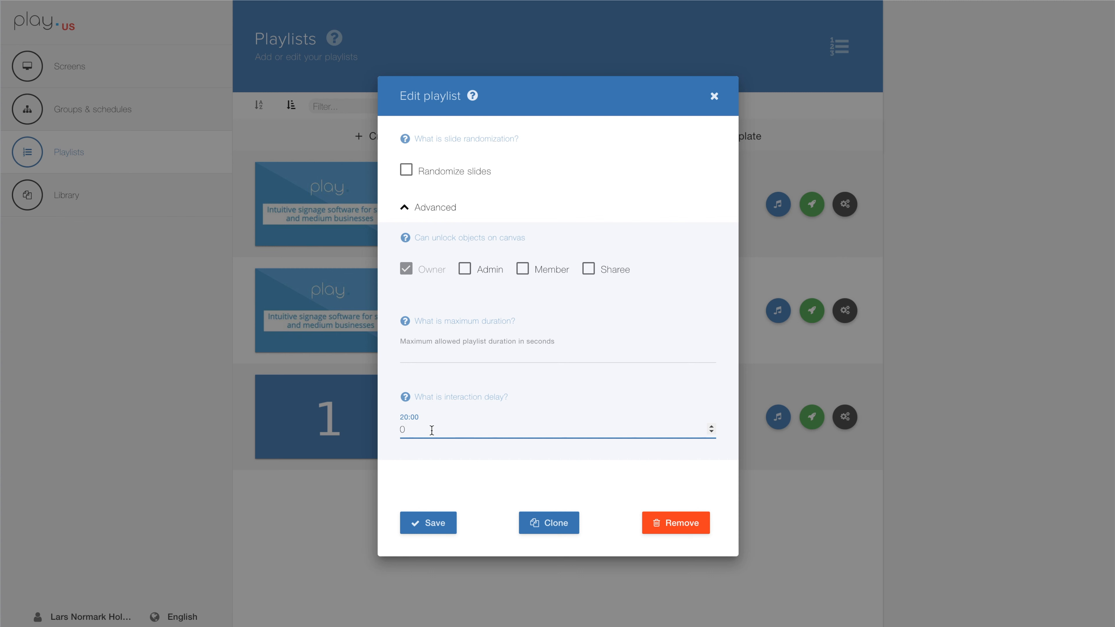
key(BackSpace)
text(20)
click(713, 97)
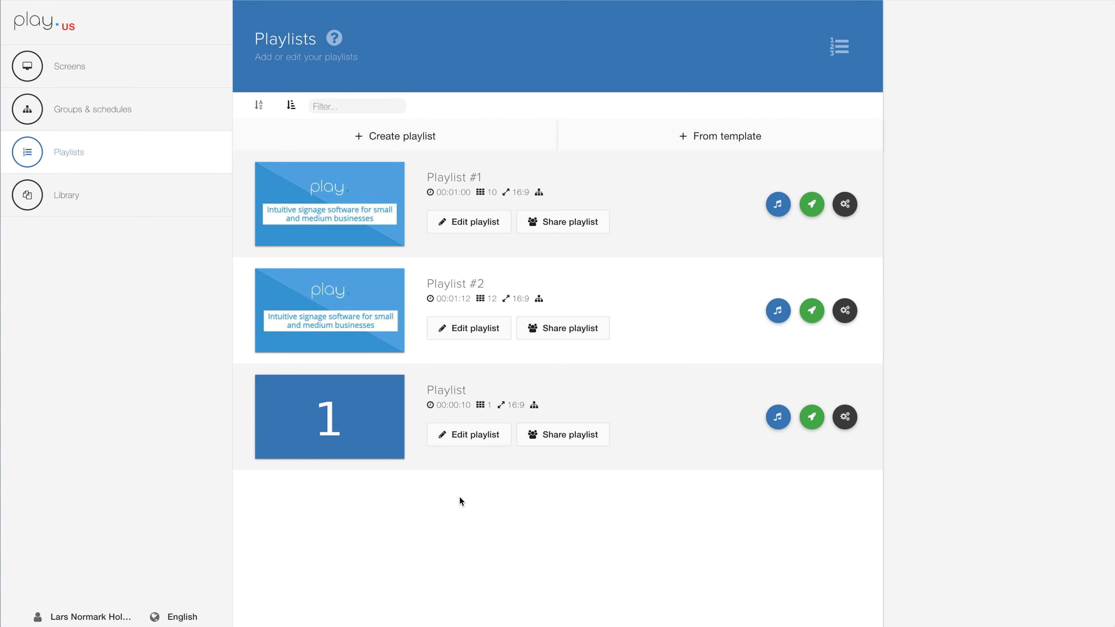
Open the new playlist for editing and insert the image Logo in black.png from the assets onto slide 1.
click(465, 440)
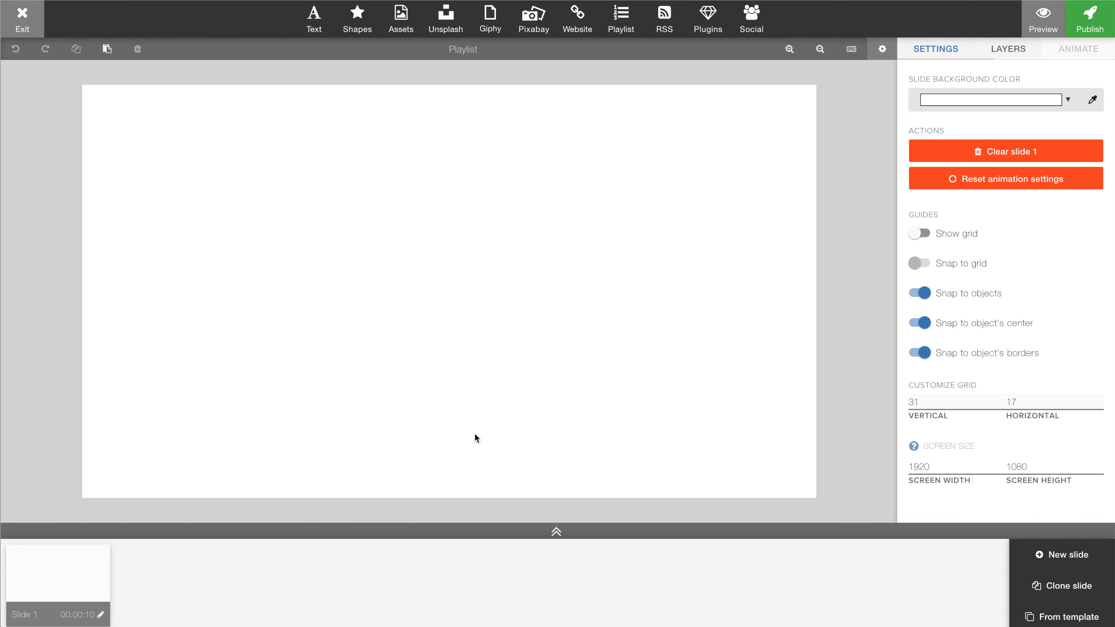
click(397, 38)
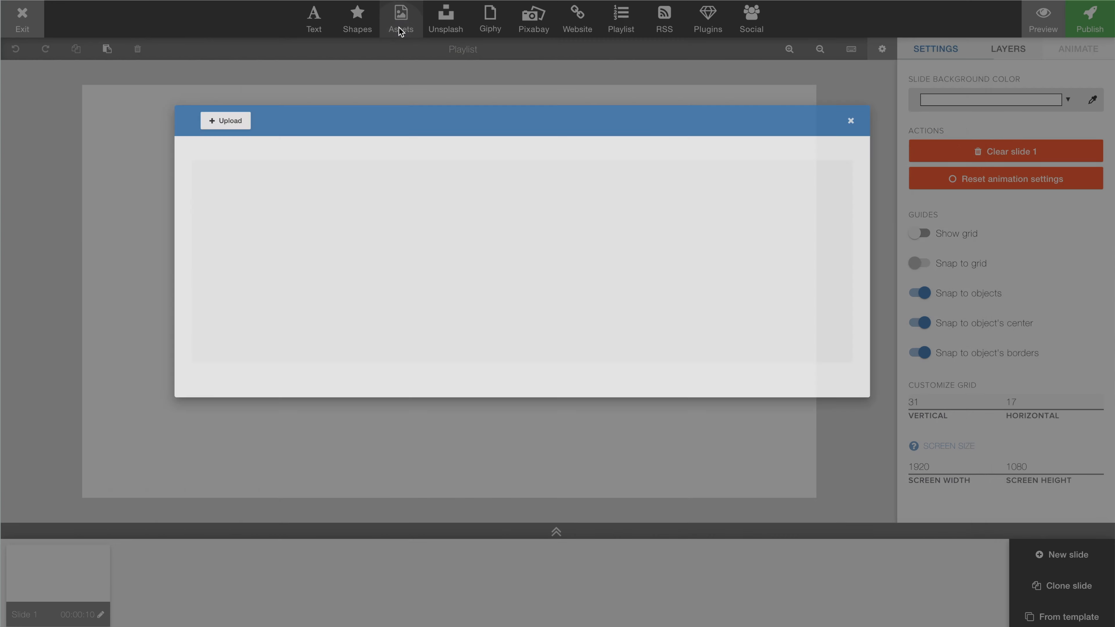
click(242, 284)
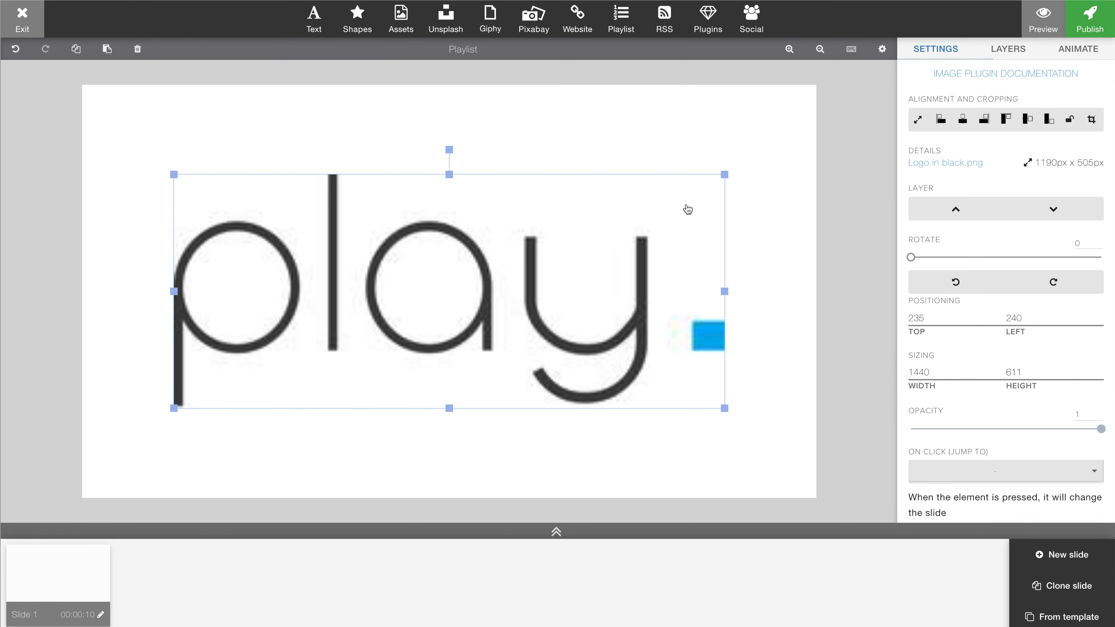
Lock the logo's image layer on slide 1 and deselect it.
click(1008, 50)
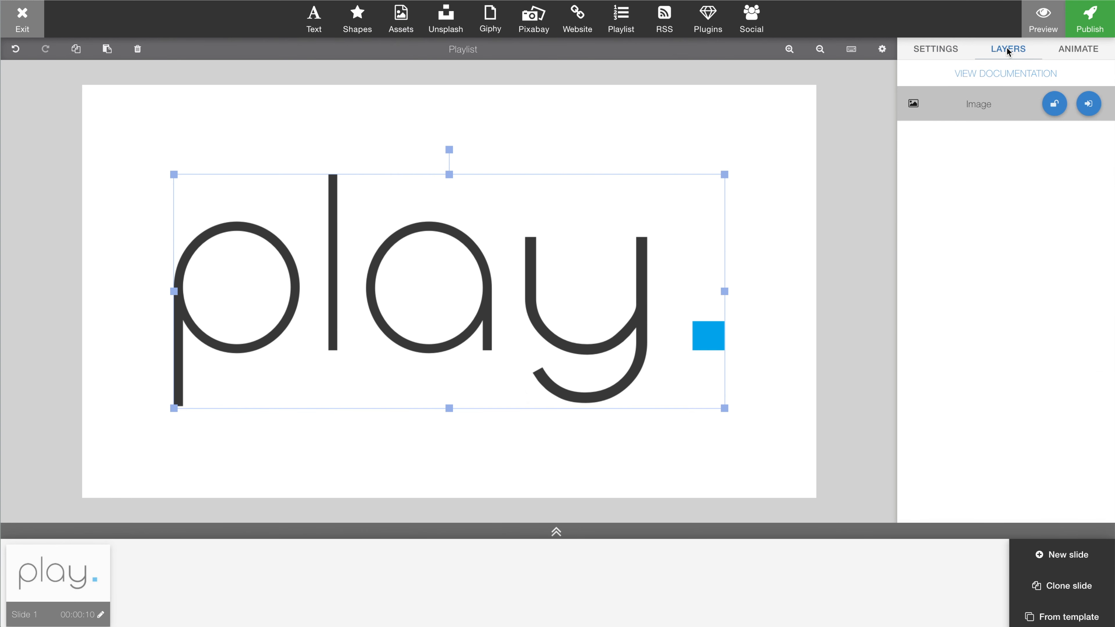
click(1055, 110)
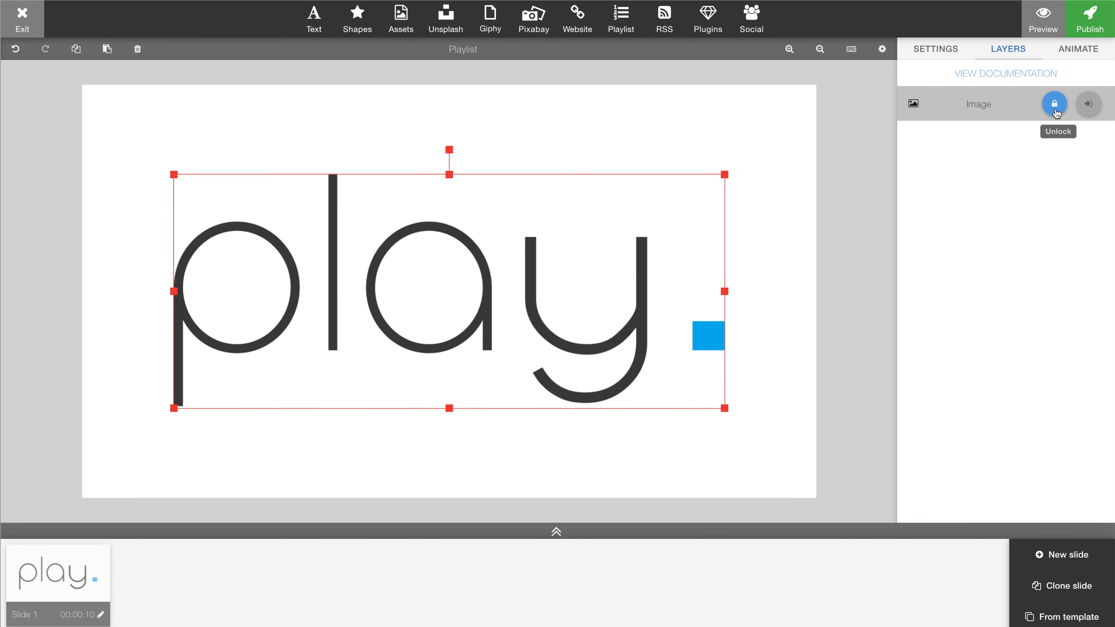
click(714, 120)
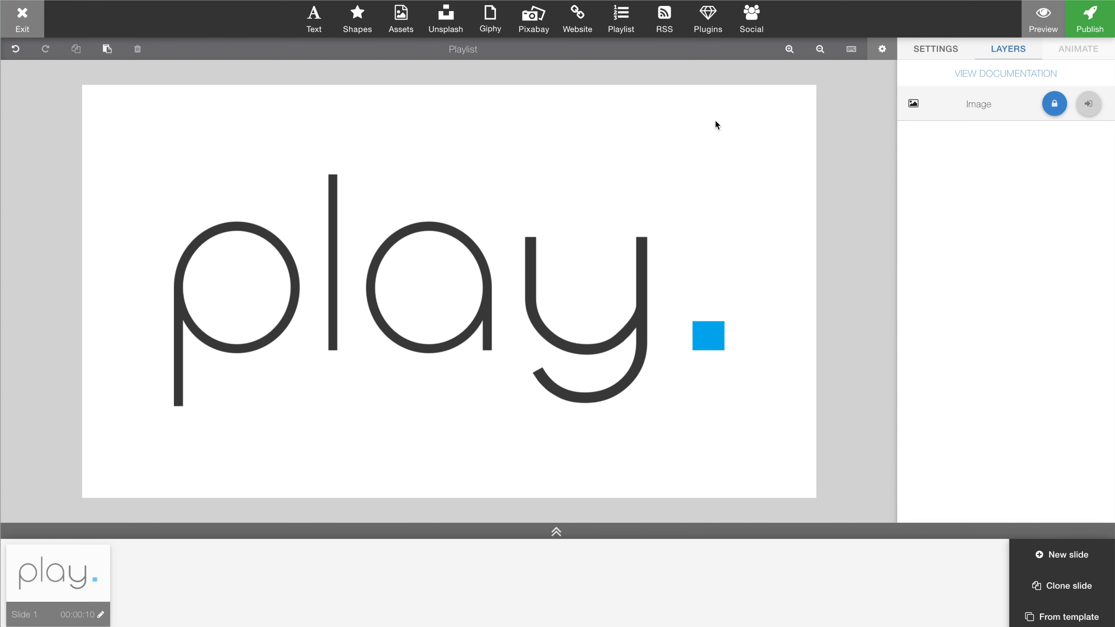
Try to select and move the locked logo on the slide, and exit the playlist editor.
click(486, 284)
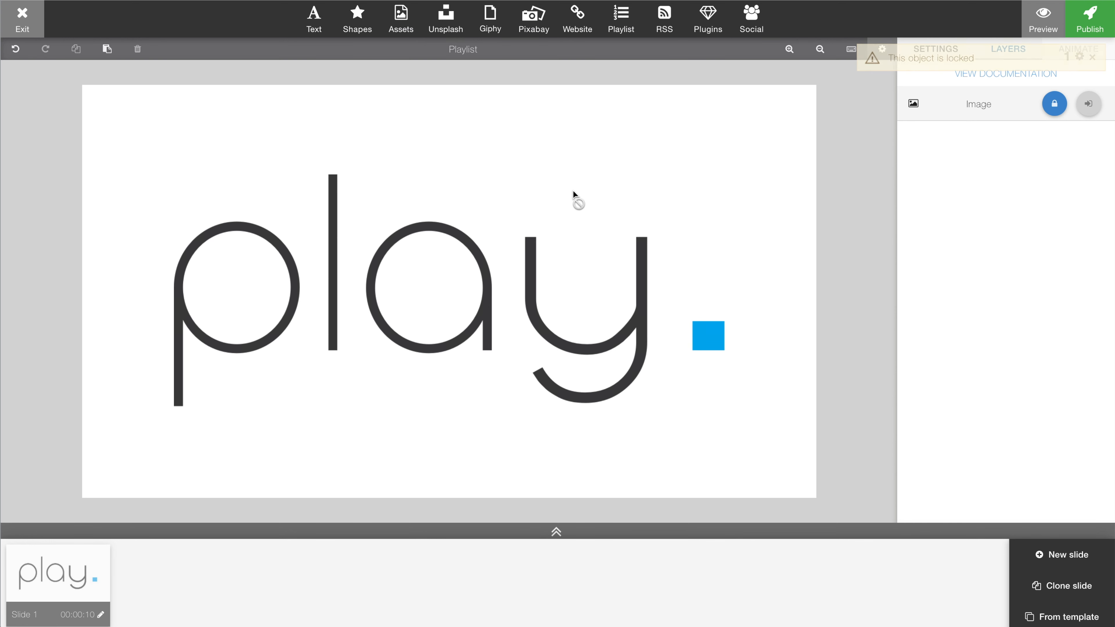
drag(543, 251, 423, 416)
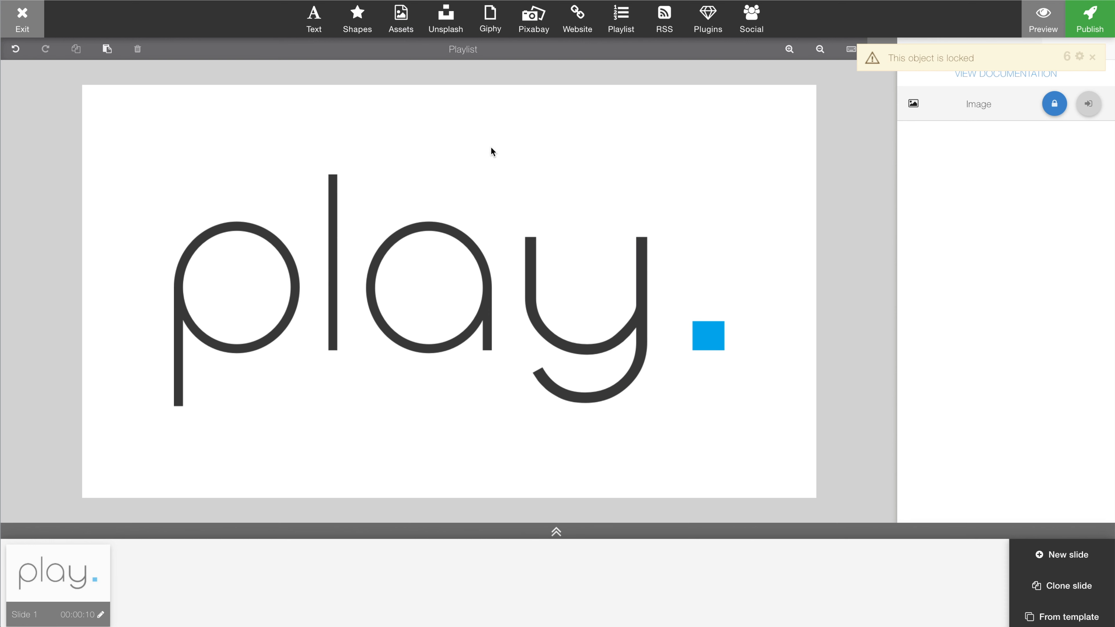
click(1092, 58)
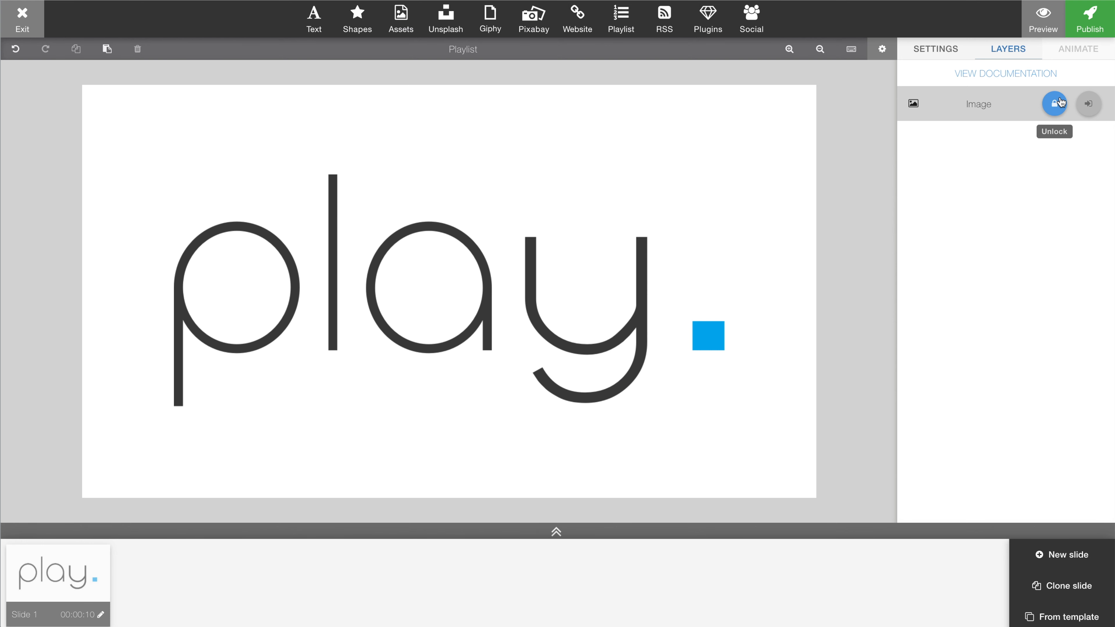
click(22, 20)
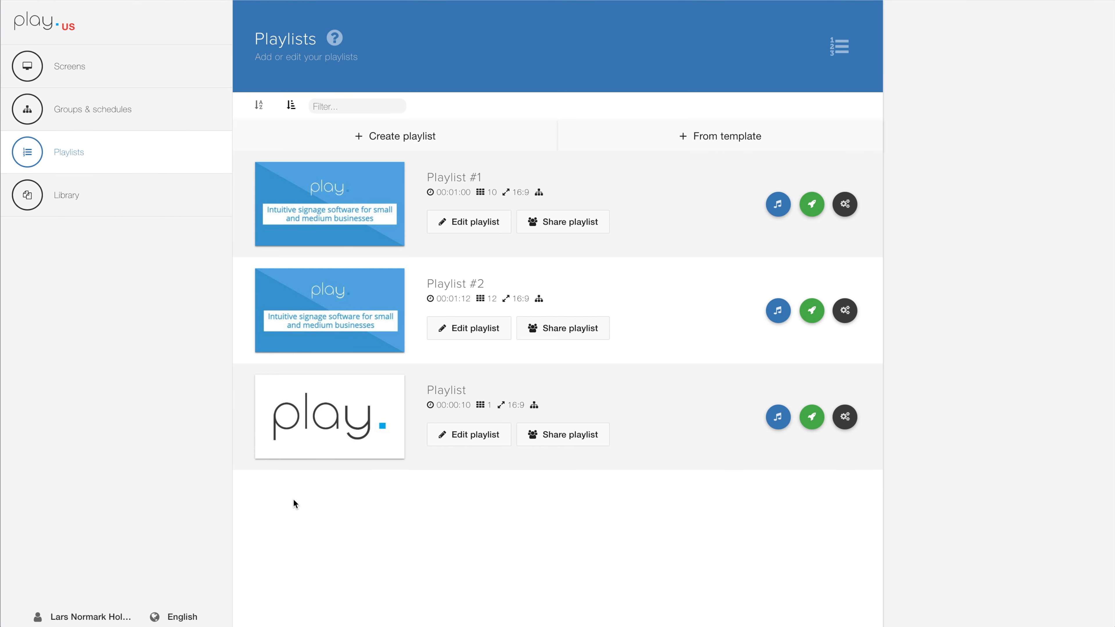